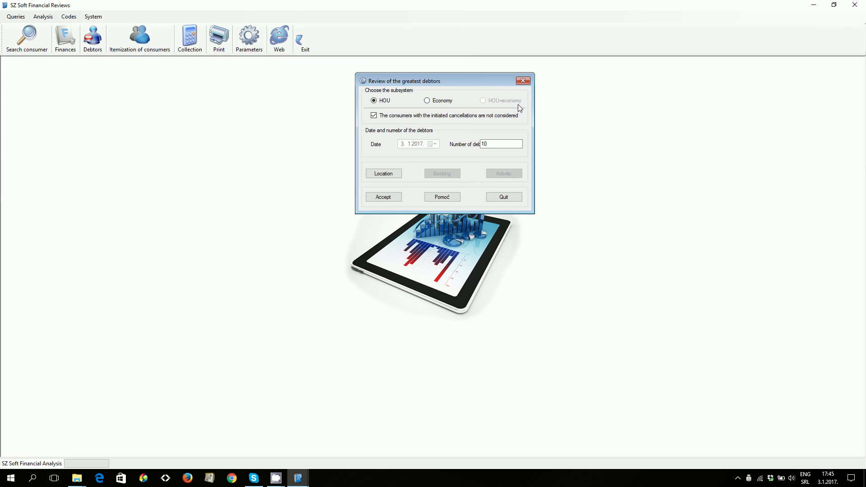
- Run the greatest debtors review for the Economy subsystem with 20 debtors, and close the finished report
{"action": "left_click", "coordinate": [428, 104]}
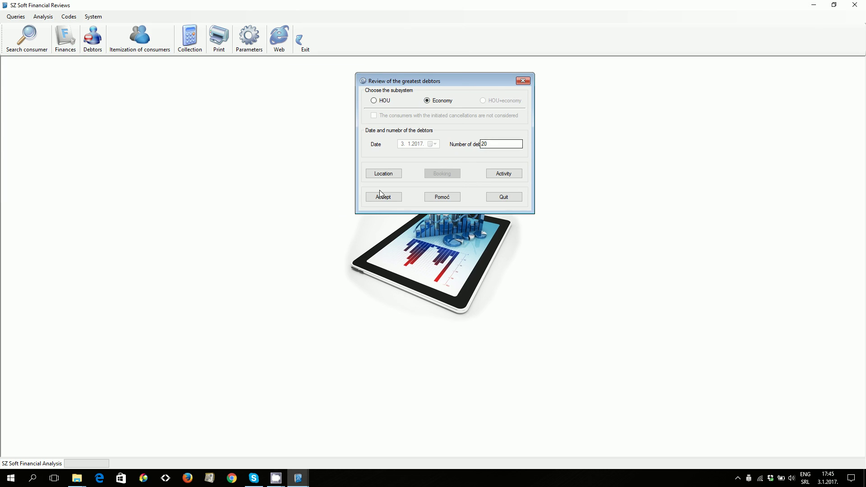
{"action": "left_click", "coordinate": [388, 198]}
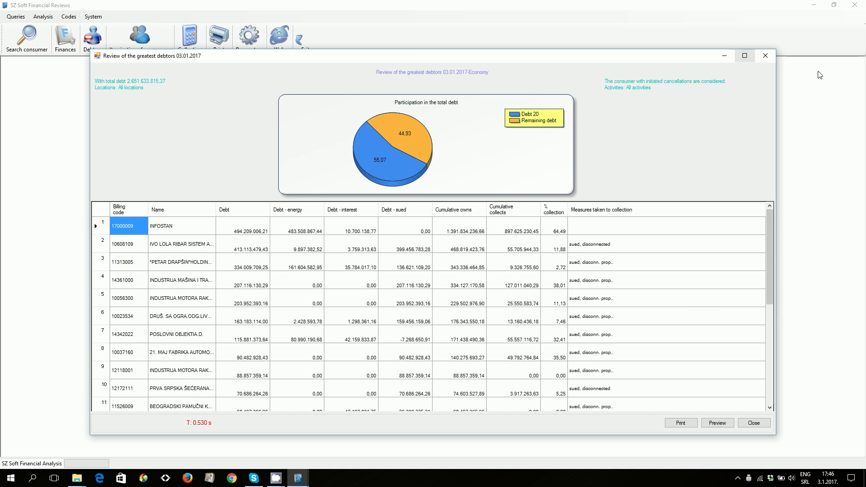
{"action": "left_click", "coordinate": [766, 57]}
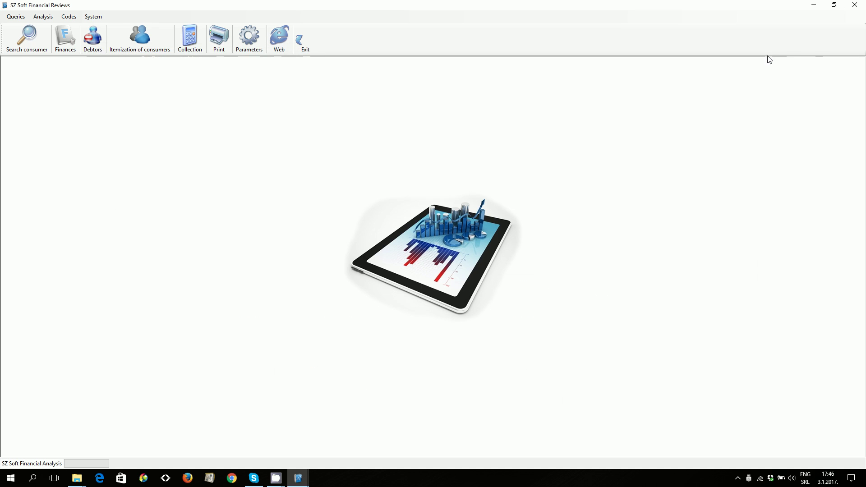
- Run the greatest debtors review for the HOU subsystem with 100 debtors, check its summary rows, and close it
{"action": "left_click", "coordinate": [42, 18]}
{"action": "left_click", "coordinate": [61, 58]}
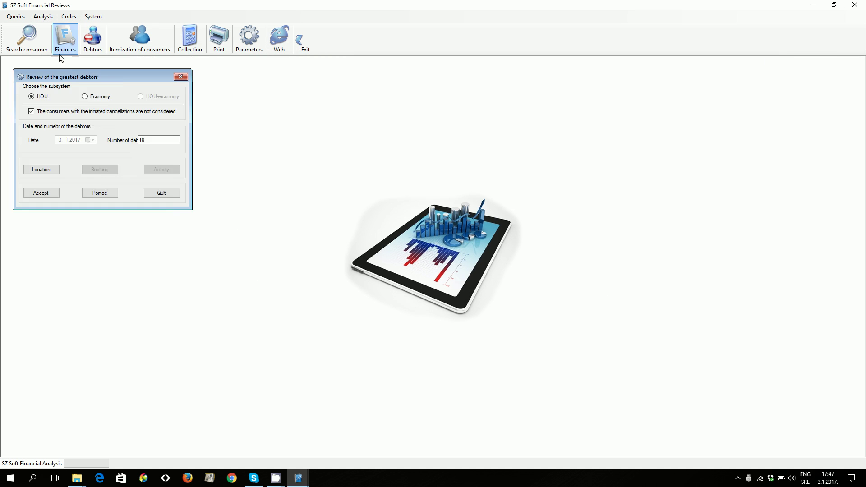
{"action": "left_click_drag", "start_coordinate": [120, 72], "coordinate": [475, 83]}
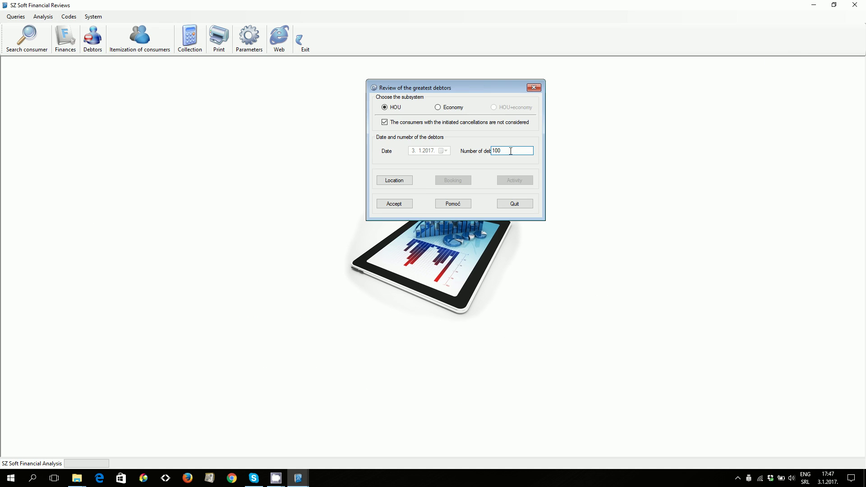
{"action": "left_click", "coordinate": [404, 204]}
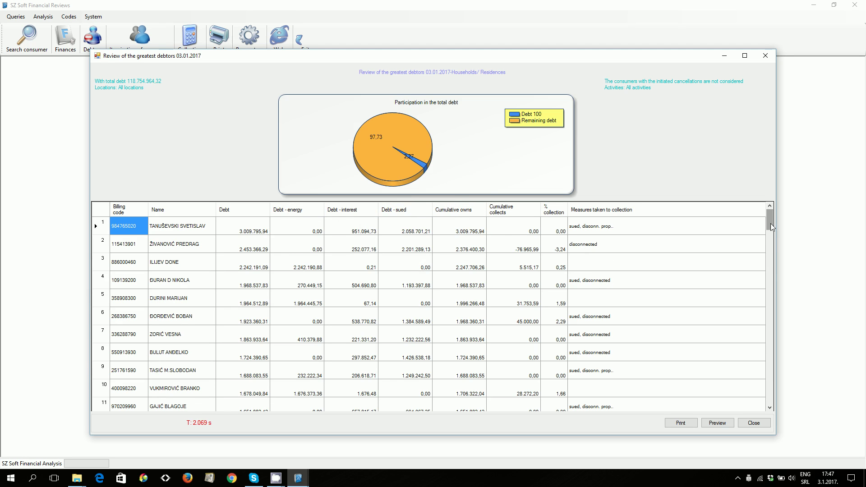
{"action": "left_click_drag", "start_coordinate": [770, 223], "coordinate": [784, 404]}
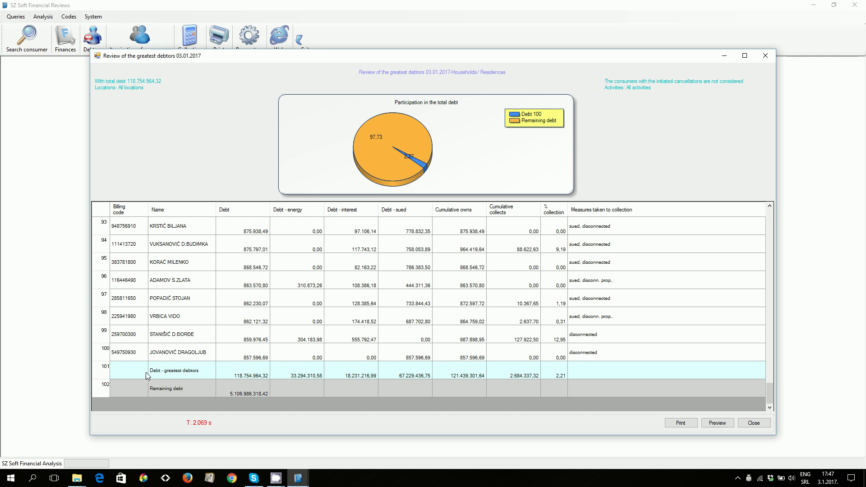
{"action": "left_click", "coordinate": [758, 428]}
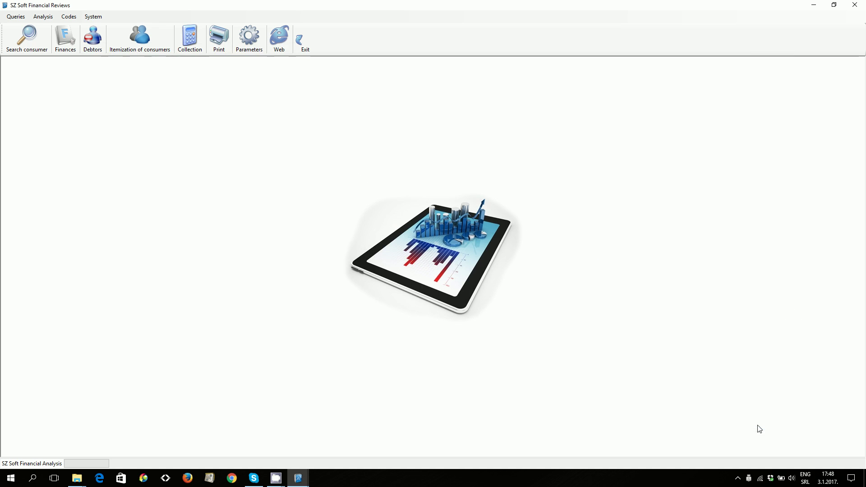
- Open the itemization of consumers by date of currency, with debit to 1 January 2007 and payments to 31 December 2007
{"action": "left_click", "coordinate": [45, 21]}
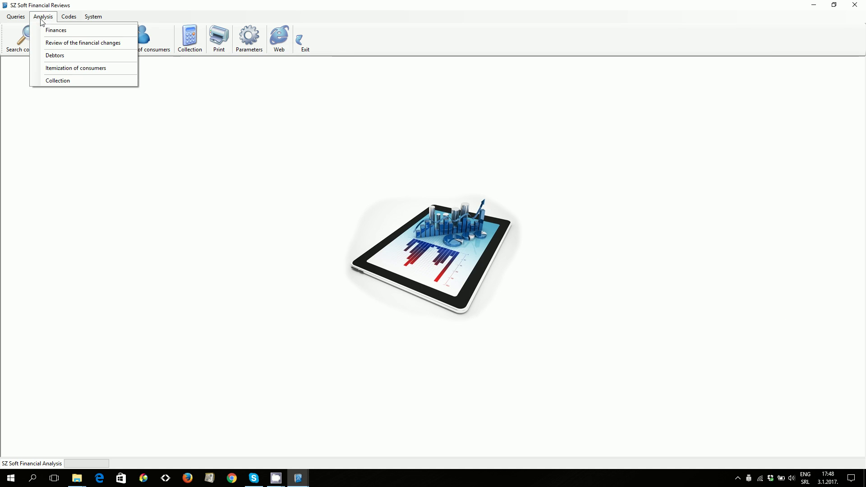
{"action": "left_click", "coordinate": [72, 68]}
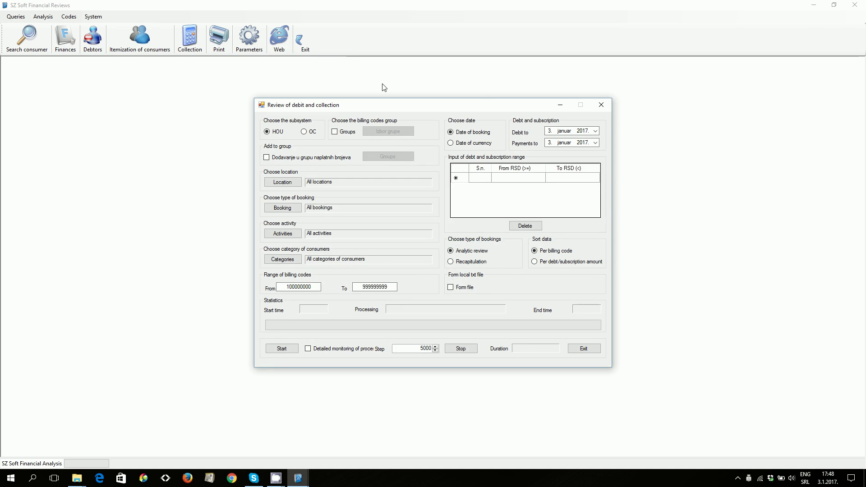
{"action": "left_click_drag", "start_coordinate": [494, 106], "coordinate": [506, 104]}
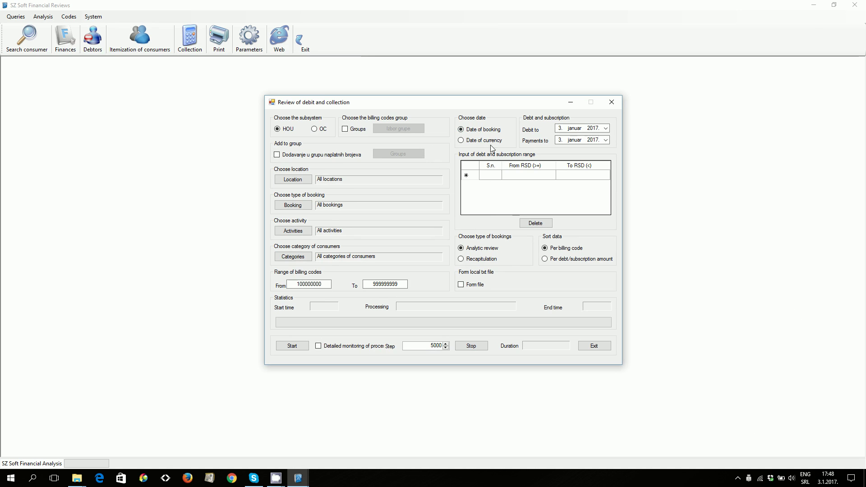
{"action": "left_click", "coordinate": [461, 141]}
{"action": "left_click", "coordinate": [558, 130]}
{"action": "left_click", "coordinate": [578, 130]}
{"action": "left_click", "coordinate": [592, 130]}
{"action": "left_click", "coordinate": [557, 140]}
{"action": "type", "text": "31"}
- Enter the first debt and subscription range, from 10.000,00 to 20.000,00 RSD
{"action": "left_click", "coordinate": [518, 176]}
{"action": "left_click", "coordinate": [517, 176]}
{"action": "type", "text": "10.000,00"}
{"action": "left_click", "coordinate": [594, 176]}
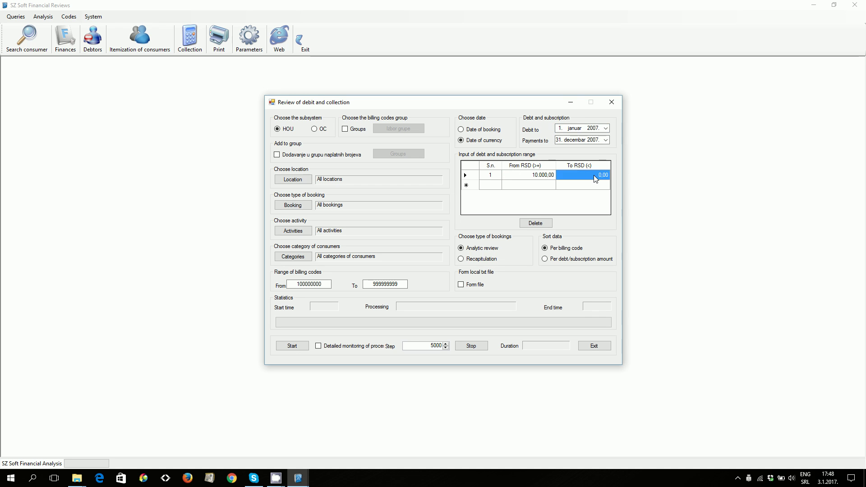
{"action": "type", "text": "20.0"}
{"action": "type", "text": "00"}
- Add two more debt ranges: 20.000,00 to 50.000,00 RSD and 50.000,00 to 10.000.000.000.000,00 RSD
{"action": "left_click", "coordinate": [536, 183]}
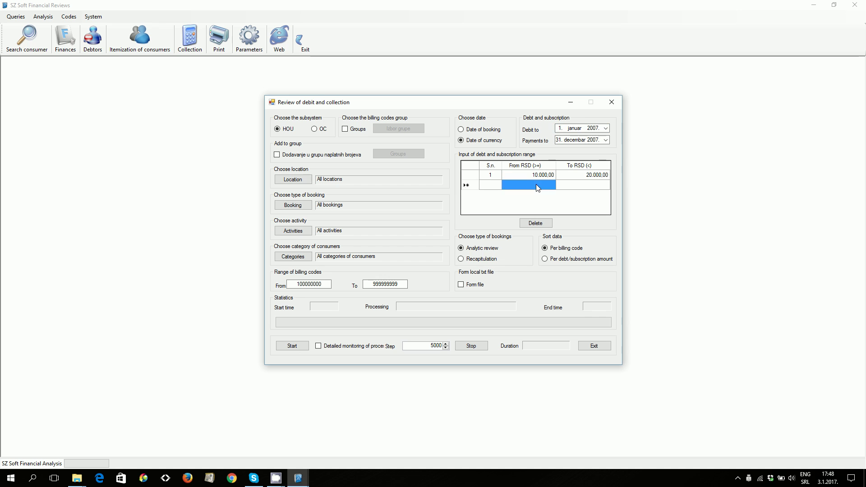
{"action": "type", "text": "20000"}
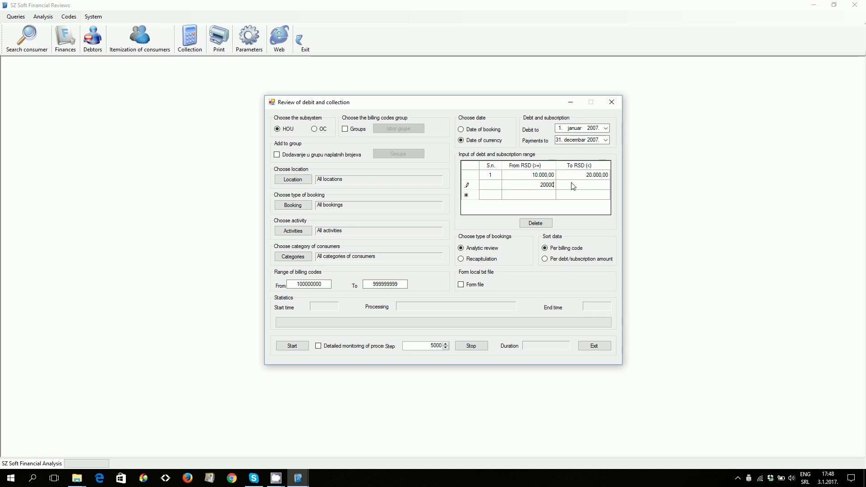
{"action": "left_click", "coordinate": [588, 187]}
{"action": "type", "text": "50000"}
{"action": "left_click", "coordinate": [537, 194]}
{"action": "type", "text": "2"}
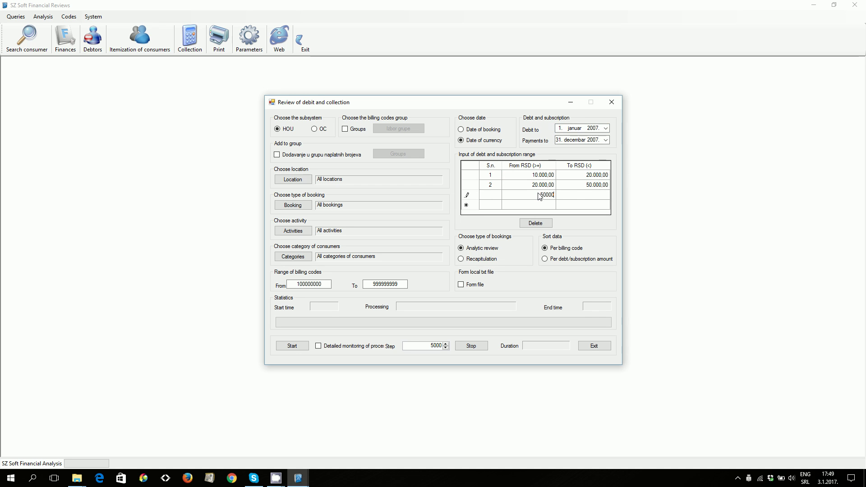
{"action": "left_click", "coordinate": [562, 196]}
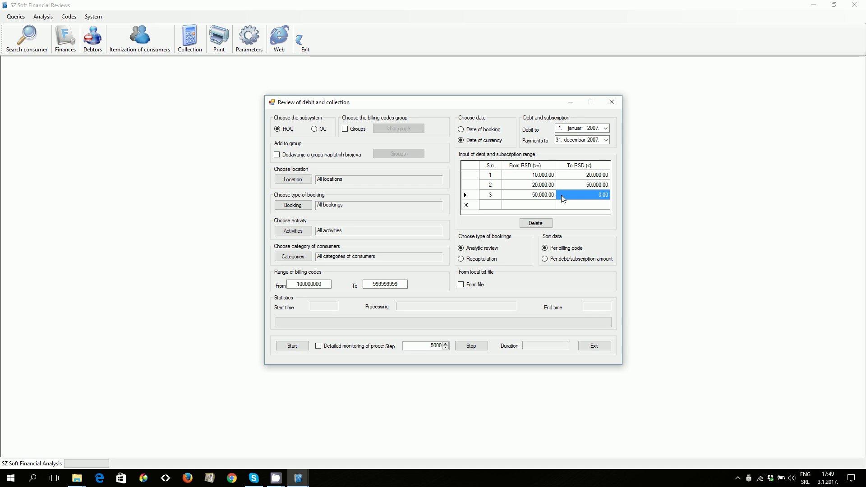
{"action": "type", "text": "10000000000000"}
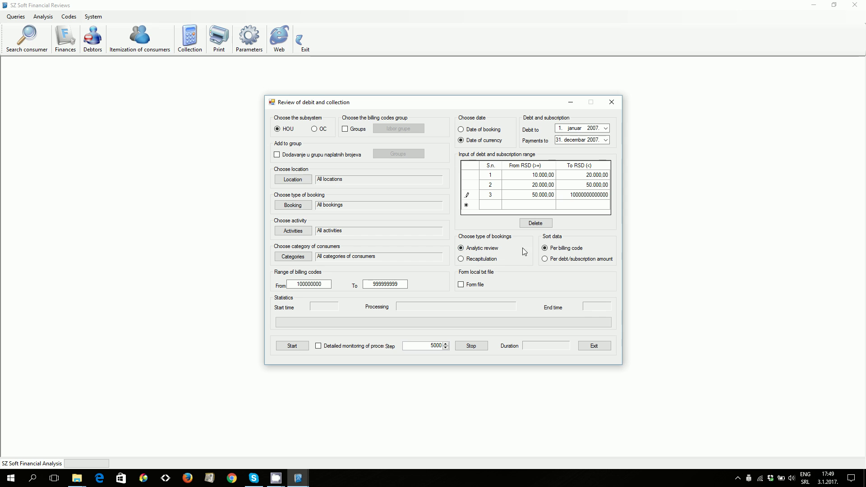
- Sort the data per debt/subscription amount and enable detailed process monitoring, leaving the local txt file option off
{"action": "left_click", "coordinate": [545, 260]}
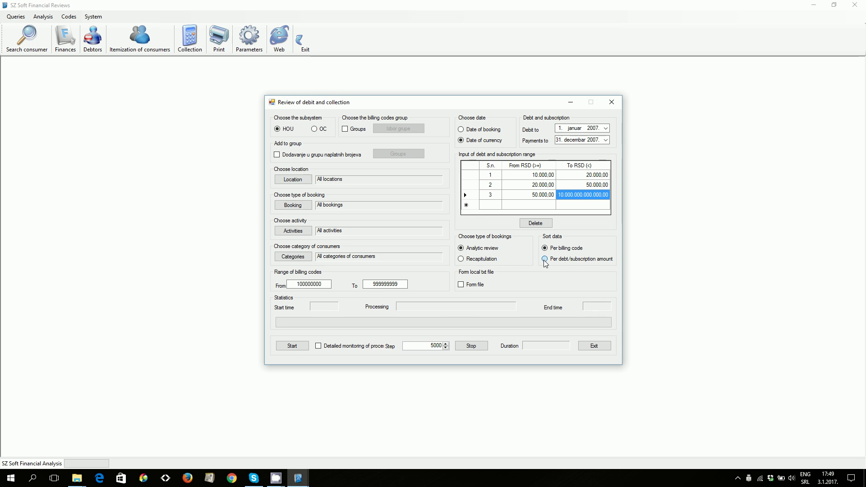
{"action": "left_click", "coordinate": [460, 284]}
{"action": "left_click", "coordinate": [460, 284]}
{"action": "left_click", "coordinate": [319, 346]}
- Limit the location to Krnjača only and start the review of debit and collection
{"action": "left_click", "coordinate": [296, 182]}
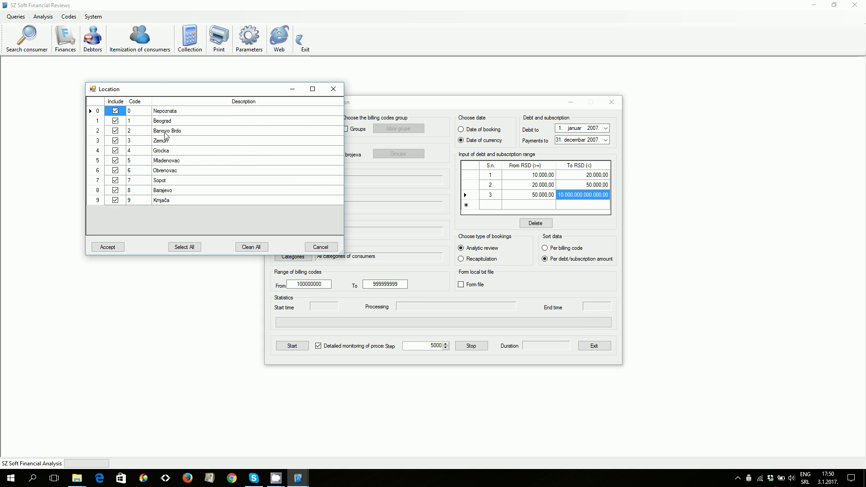
{"action": "left_click", "coordinate": [253, 248]}
{"action": "left_click", "coordinate": [114, 201]}
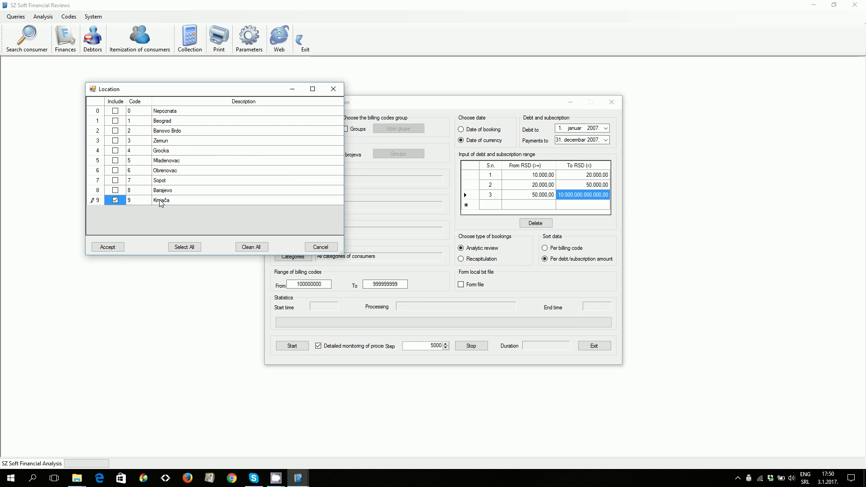
{"action": "left_click", "coordinate": [114, 249]}
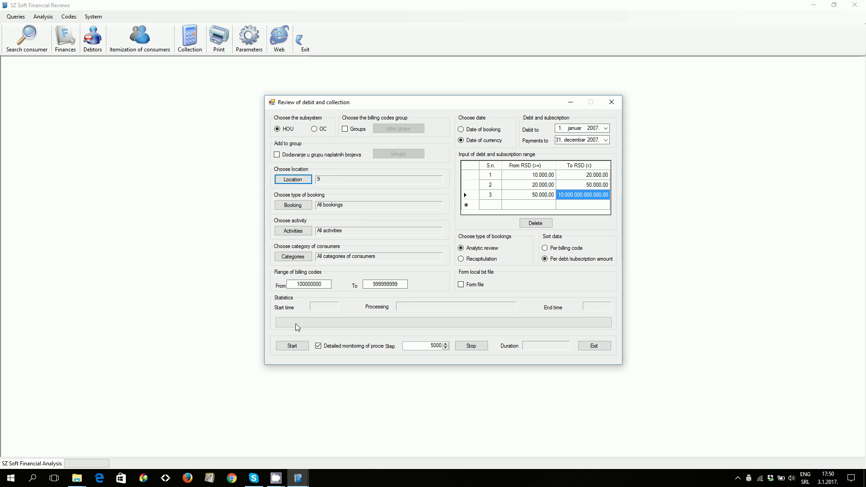
{"action": "left_click", "coordinate": [297, 346]}
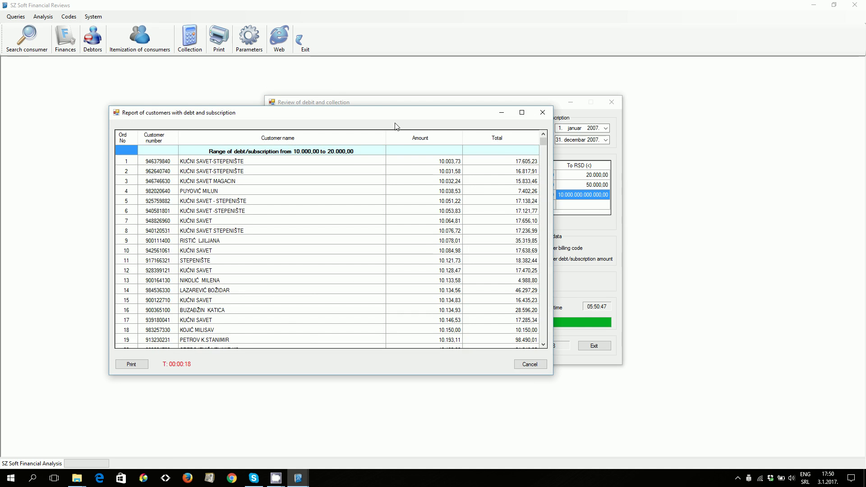
- Examine the customers listed in each debt range of the report, down to the range totals and grand total
{"action": "left_click_drag", "start_coordinate": [373, 115], "coordinate": [467, 108]}
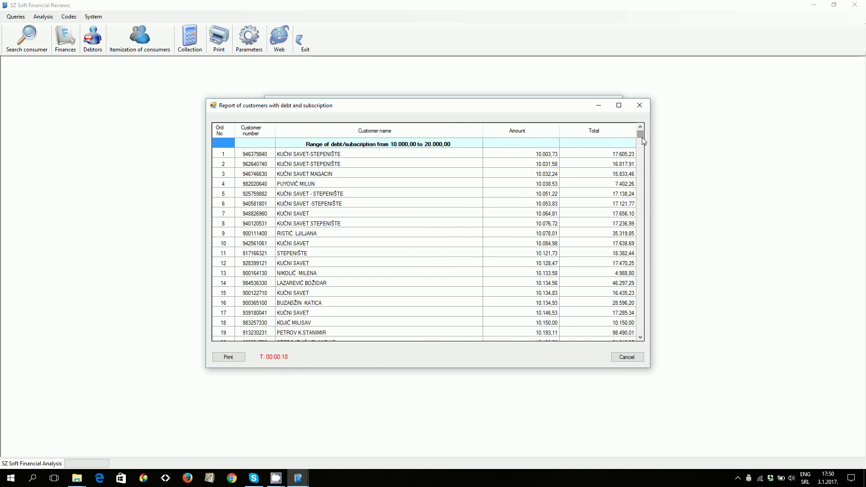
{"action": "left_click_drag", "start_coordinate": [643, 138], "coordinate": [646, 182]}
{"action": "scroll", "coordinate": [610, 230], "scroll_direction": "down", "scroll_amount": 5}
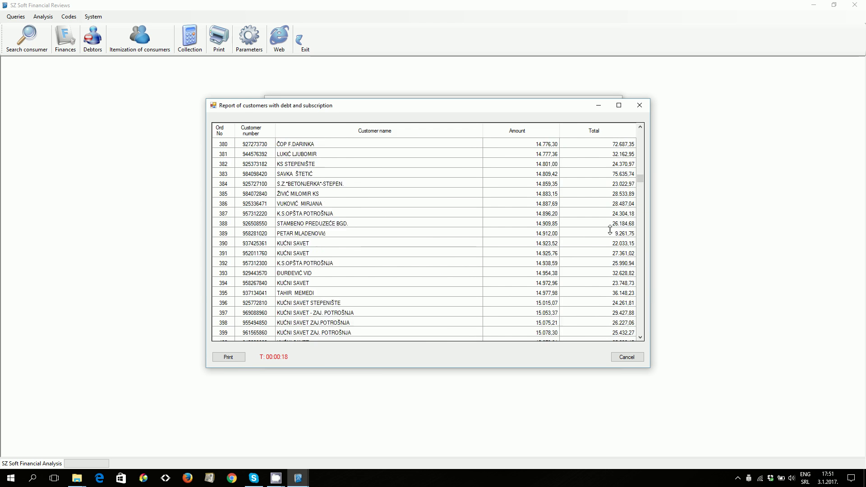
{"action": "scroll", "coordinate": [610, 233], "scroll_direction": "down", "scroll_amount": 15}
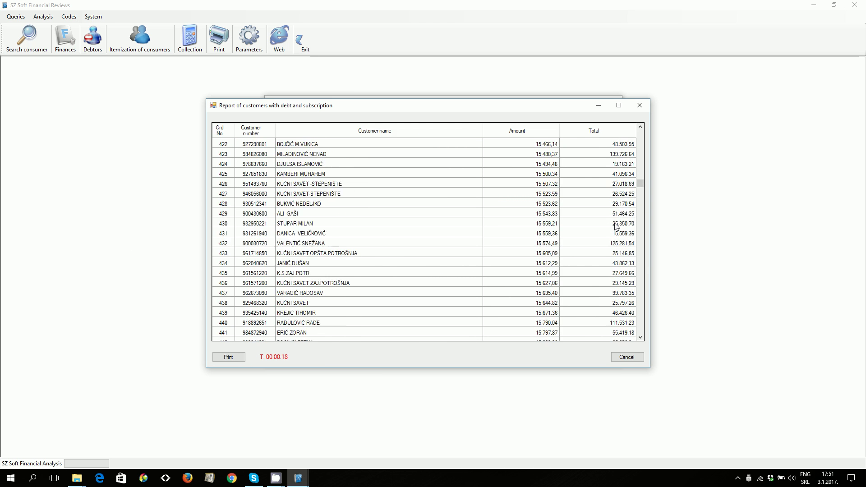
{"action": "scroll", "coordinate": [616, 225], "scroll_direction": "down", "scroll_amount": 17}
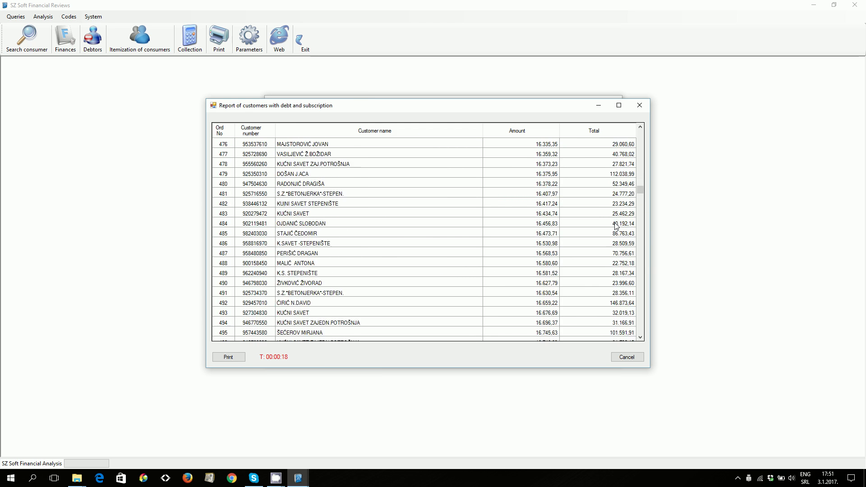
{"action": "scroll", "coordinate": [616, 226], "scroll_direction": "down", "scroll_amount": 17}
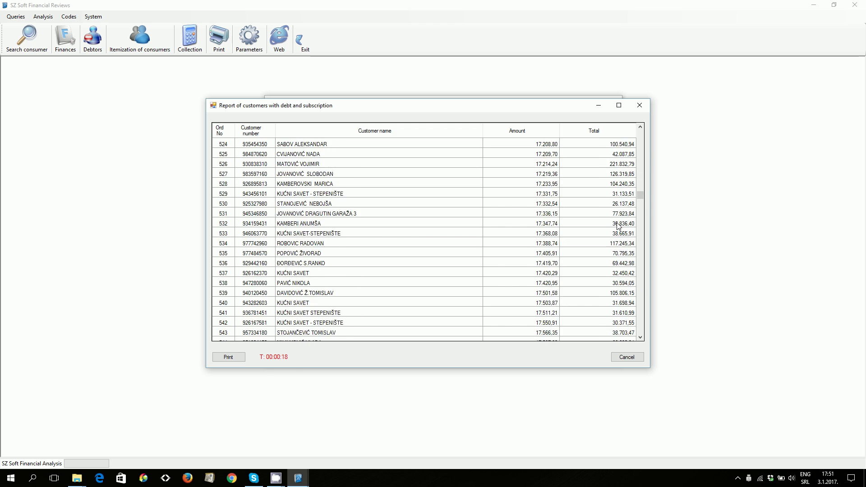
{"action": "scroll", "coordinate": [618, 226], "scroll_direction": "down", "scroll_amount": 10}
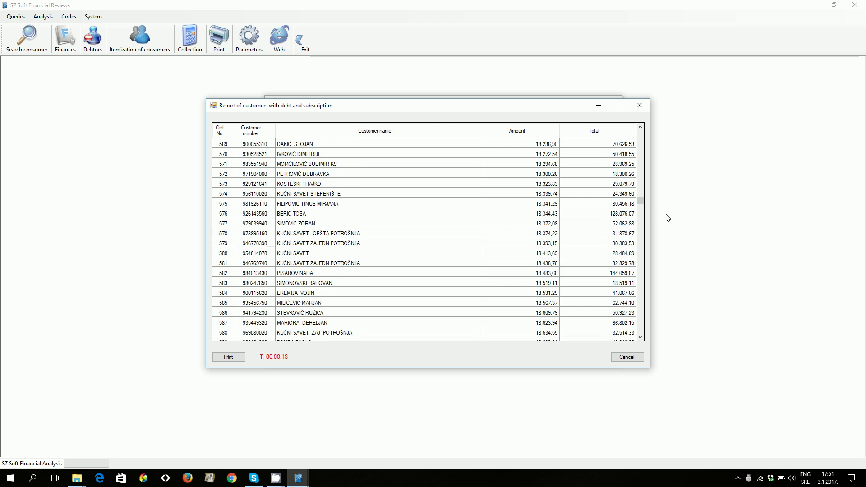
{"action": "scroll", "coordinate": [640, 203], "scroll_direction": "down", "scroll_amount": 14}
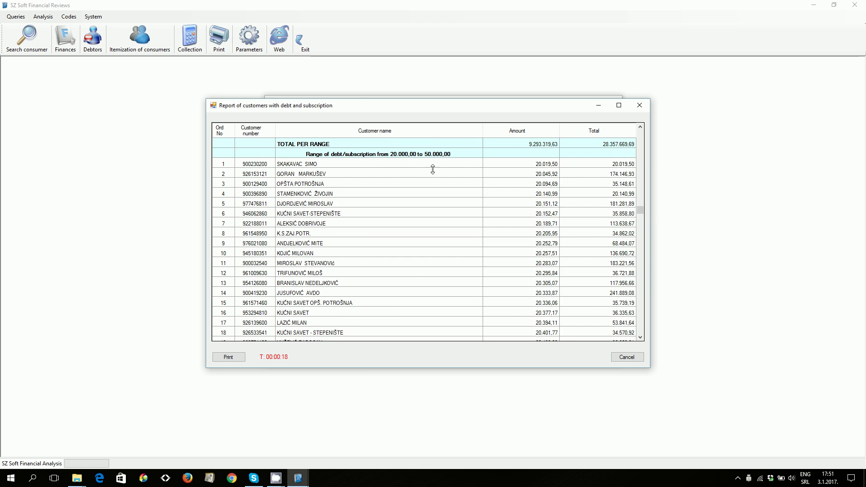
{"action": "scroll", "coordinate": [595, 253], "scroll_direction": "down", "scroll_amount": 11}
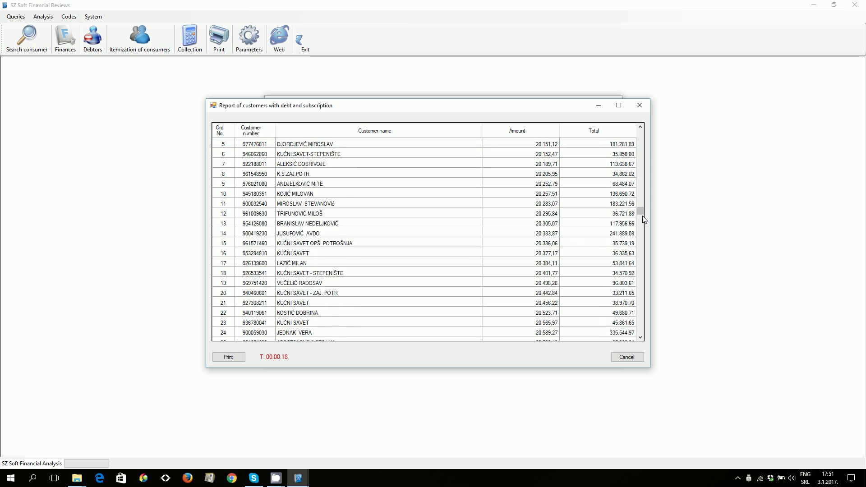
{"action": "scroll", "coordinate": [595, 253], "scroll_direction": "down", "scroll_amount": 17}
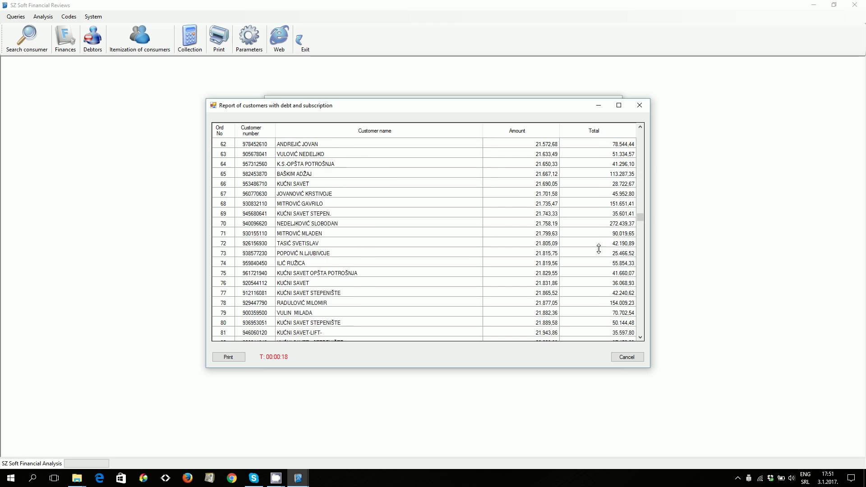
{"action": "scroll", "coordinate": [601, 248], "scroll_direction": "down", "scroll_amount": 14}
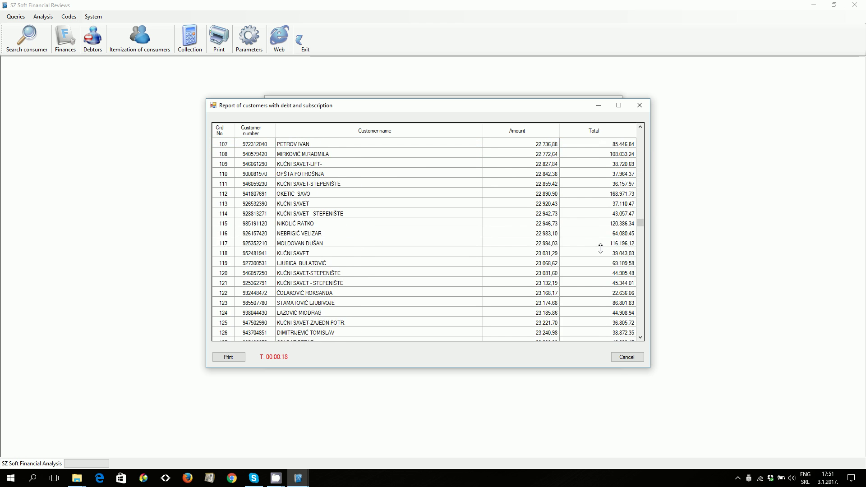
{"action": "left_click_drag", "start_coordinate": [644, 226], "coordinate": [641, 336]}
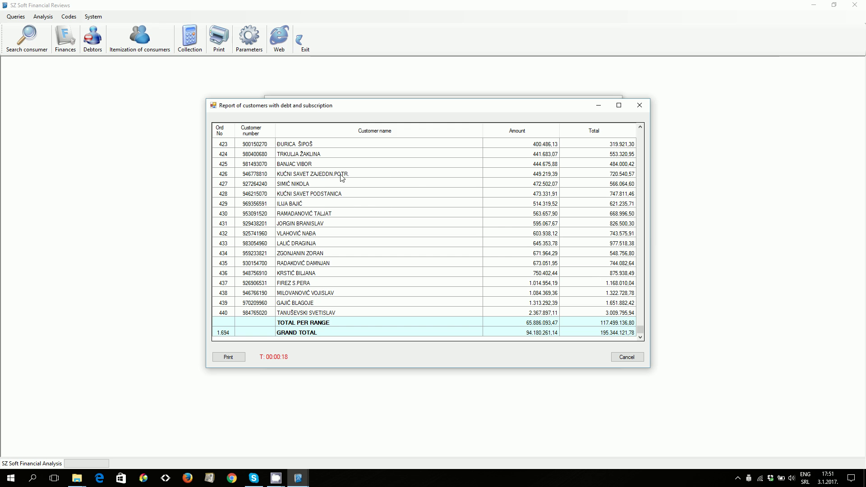
- Open the consumer record of KUĆNI SAVET ZAJEDDN.POTR. in row 426 and view its financial card
{"action": "left_click", "coordinate": [368, 175]}
{"action": "double_click", "coordinate": [367, 175]}
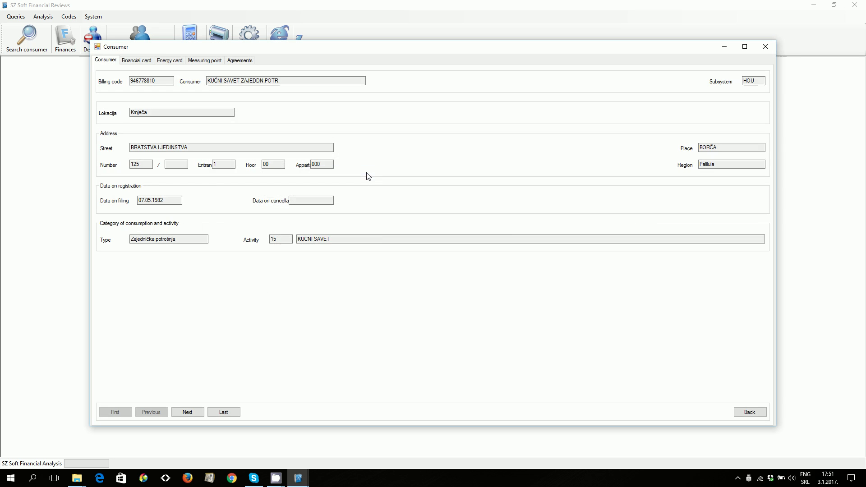
{"action": "left_click", "coordinate": [137, 61]}
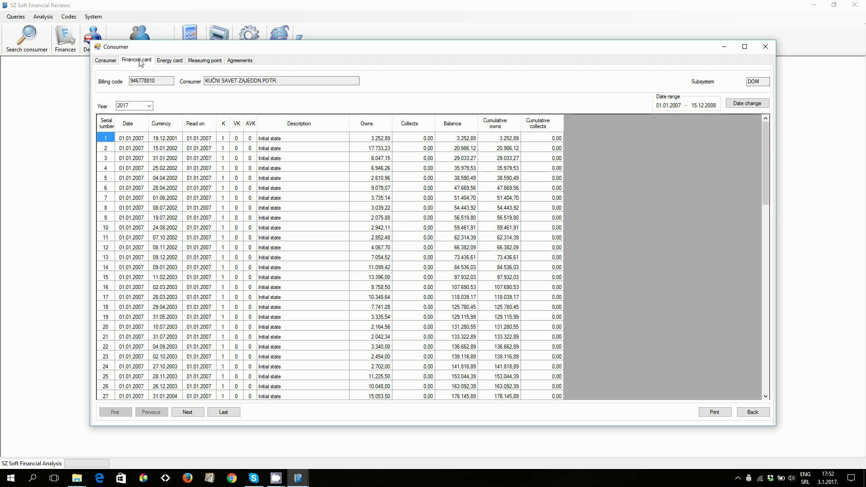
- Check the consumer's energy card, return to the financial card and limit it to the year 2007
{"action": "left_click", "coordinate": [168, 61]}
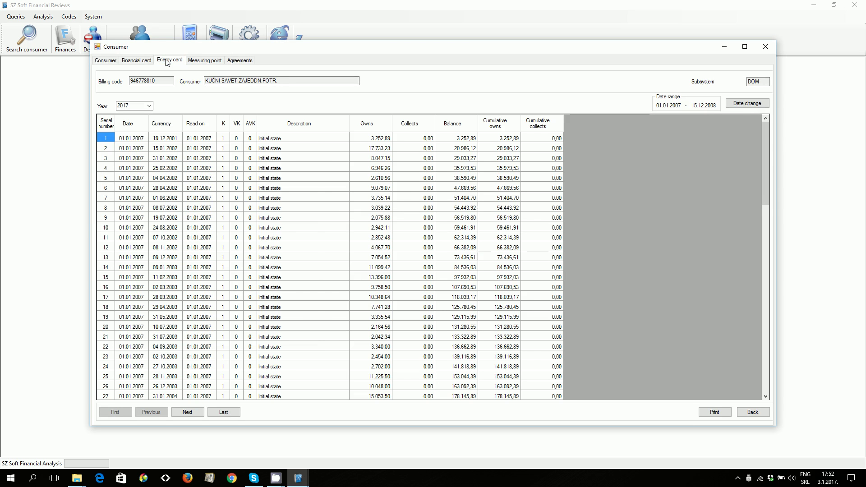
{"action": "left_click", "coordinate": [145, 61]}
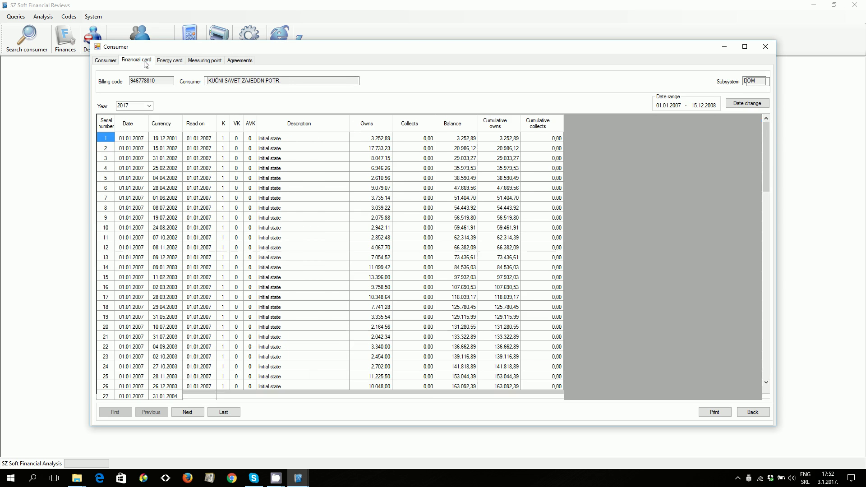
{"action": "left_click", "coordinate": [135, 106]}
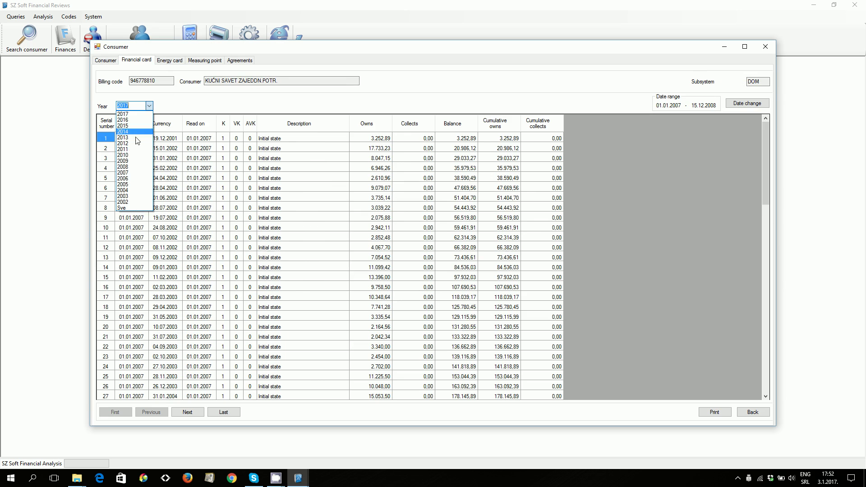
{"action": "left_click", "coordinate": [132, 173]}
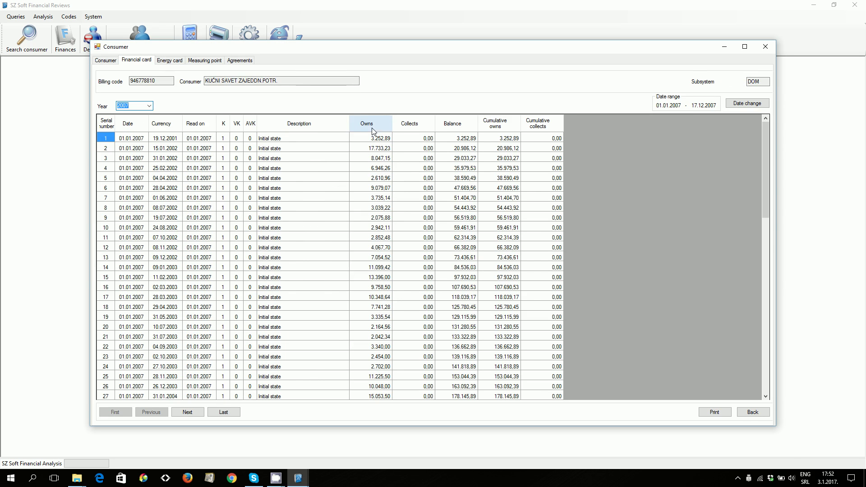
- Close the consumer record, the debt report and the debit and collection review, and exit the application
{"action": "left_click", "coordinate": [752, 412]}
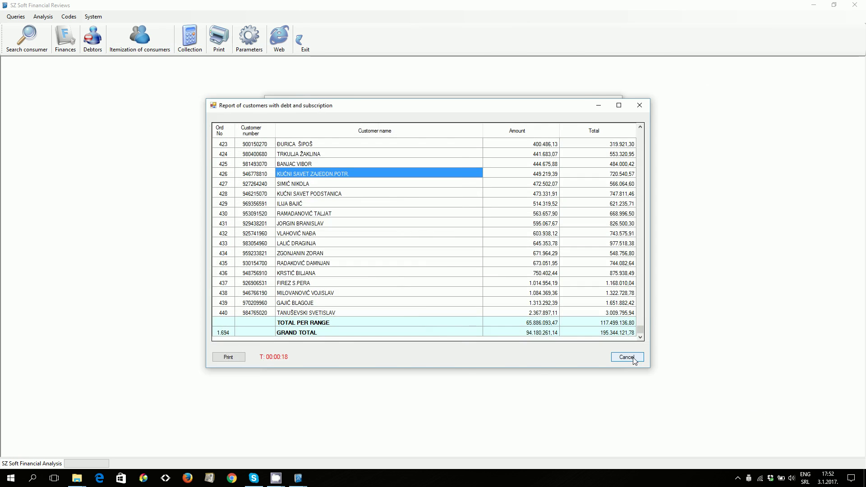
{"action": "left_click", "coordinate": [627, 357]}
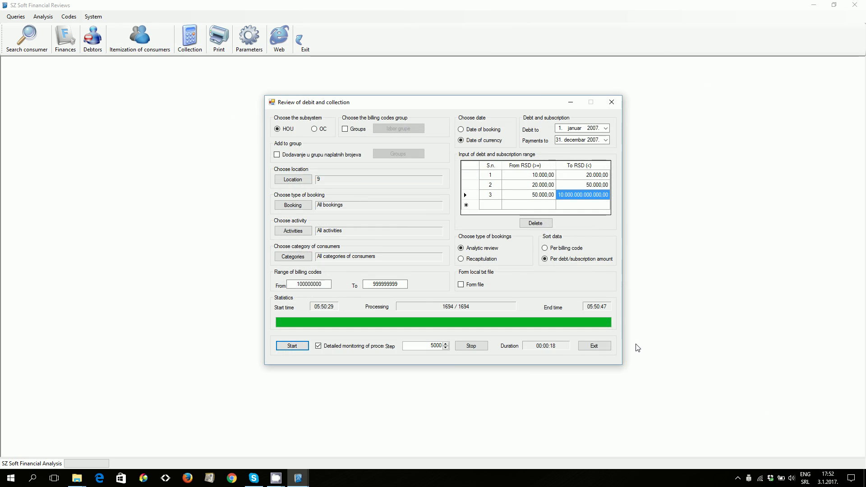
{"action": "left_click", "coordinate": [612, 103]}
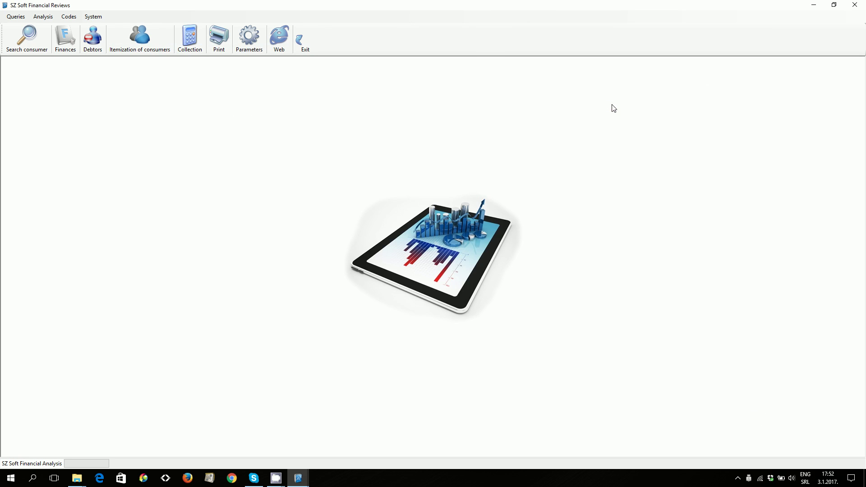
{"action": "left_click", "coordinate": [307, 42]}
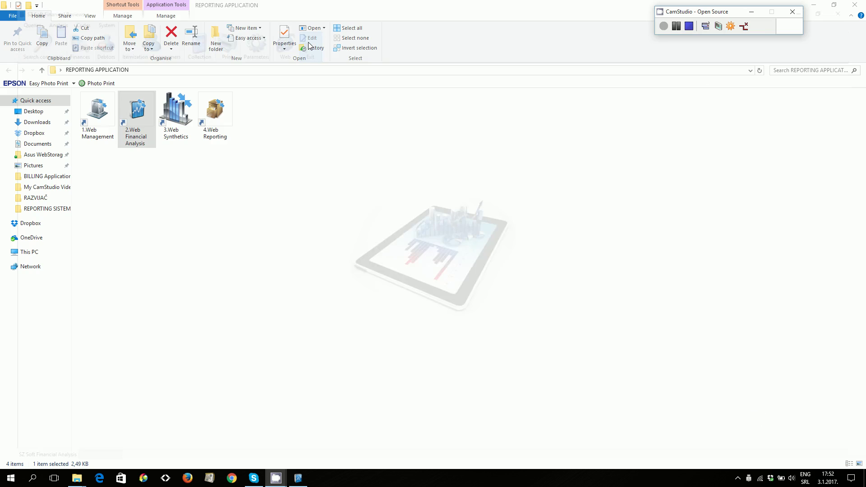